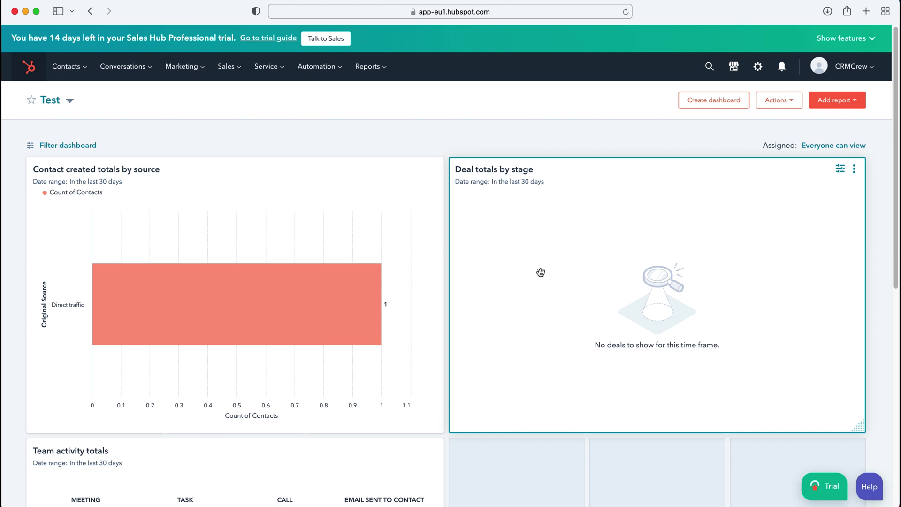
Step: Go to Sales > Forecast and launch the forecast setup wizard
left_click(240, 68)
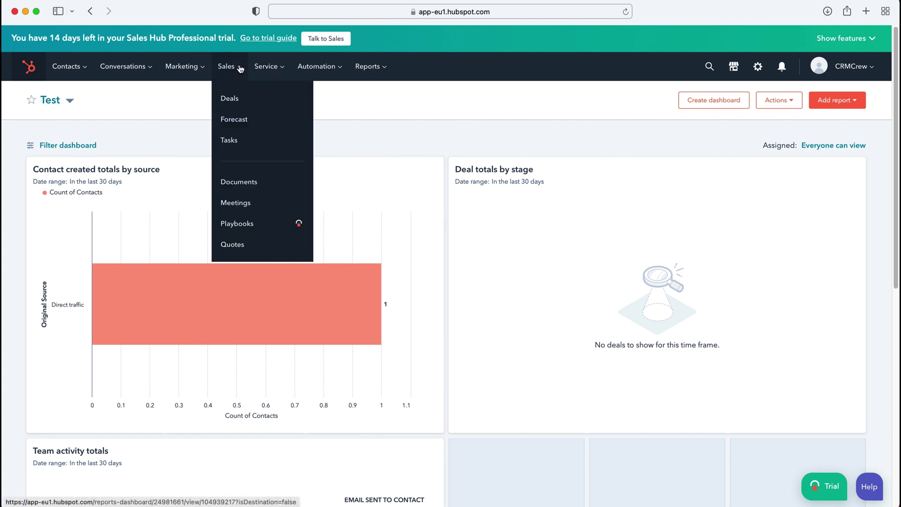
left_click(245, 122)
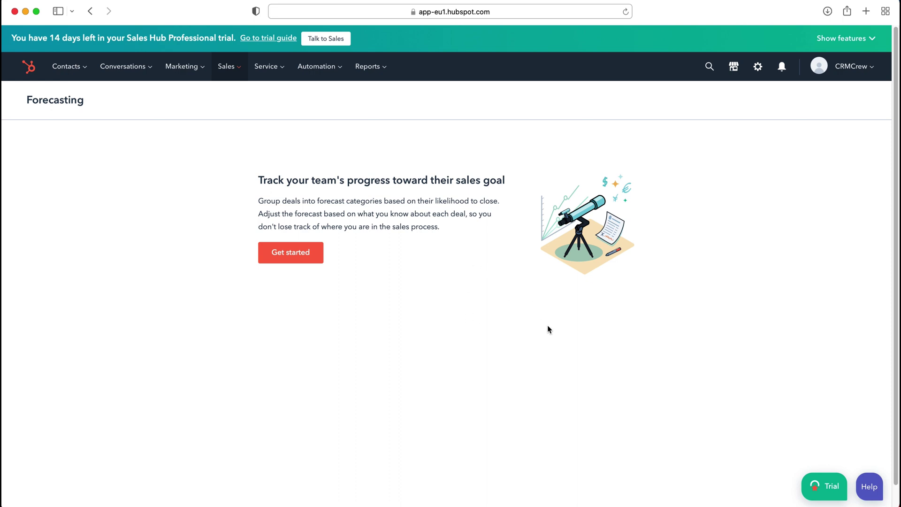
left_click(282, 255)
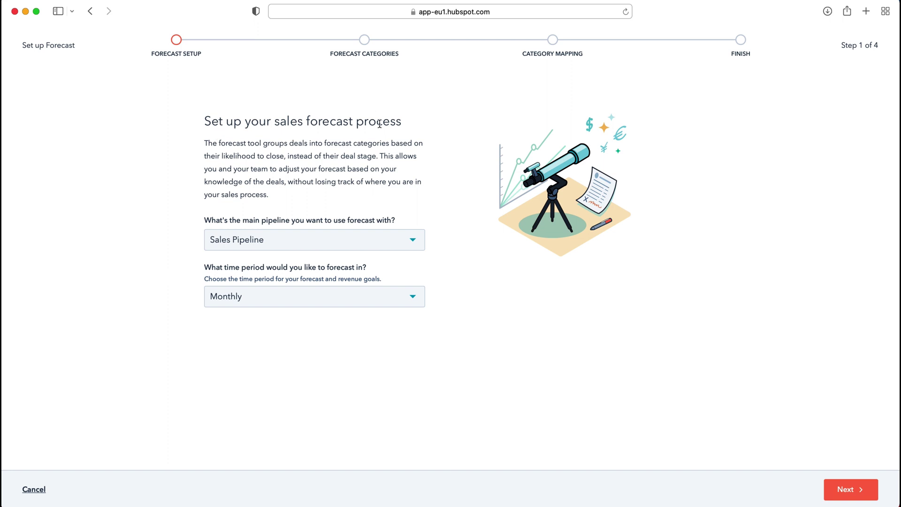
Step: Keep Sales Pipeline and change the forecast period from Monthly to Quarterly
left_click(289, 243)
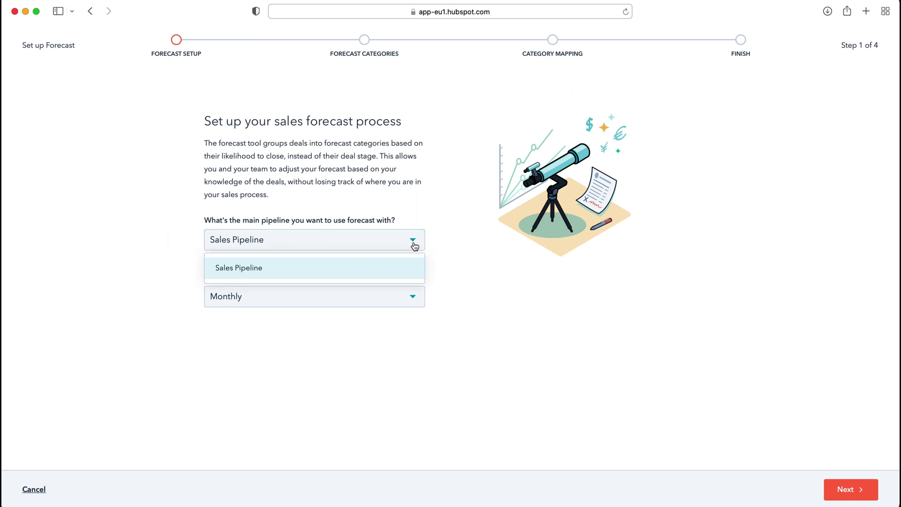
left_click(507, 253)
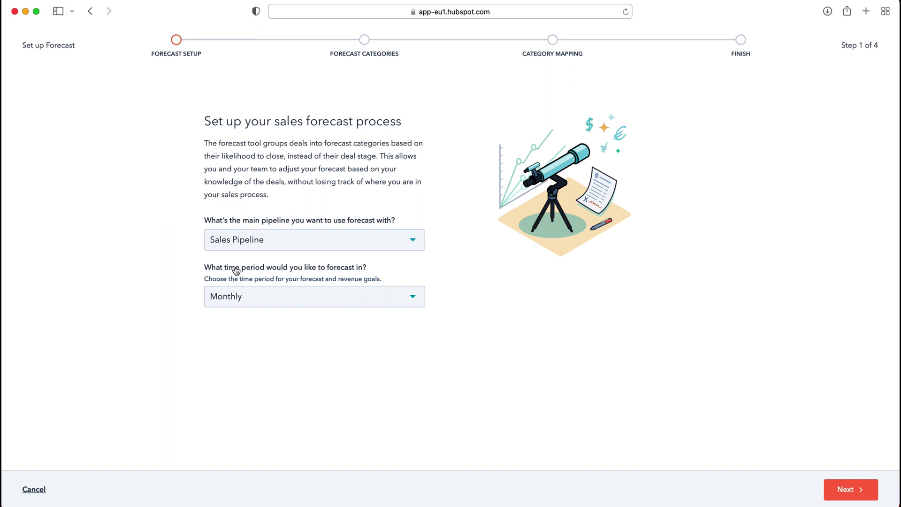
left_click(405, 298)
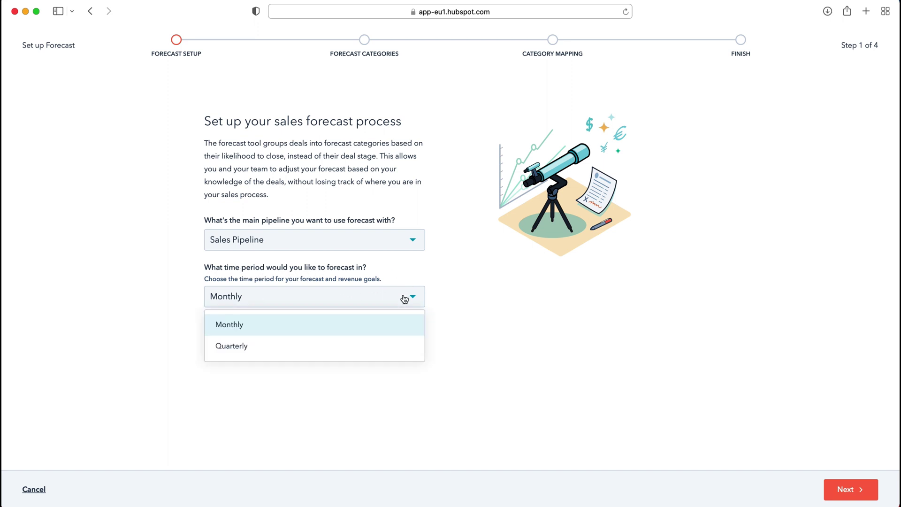
left_click(258, 349)
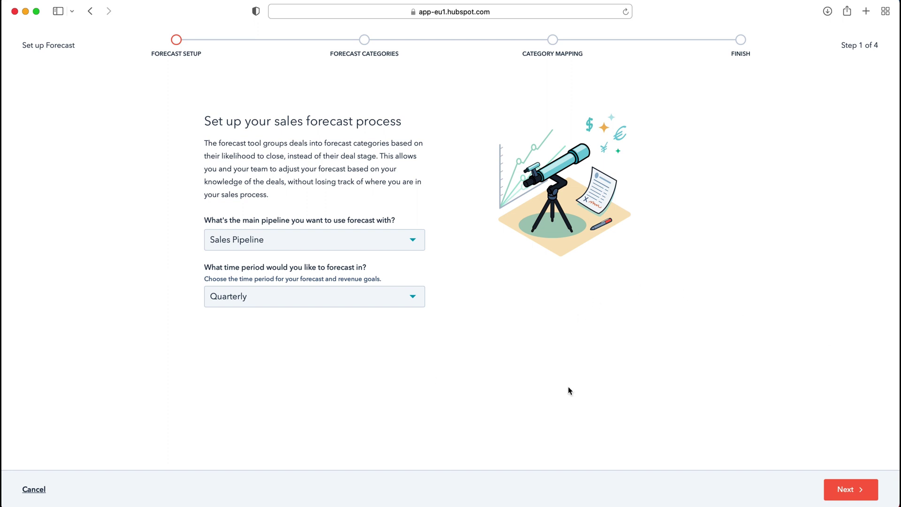
Step: On the categories step, rename the Pipeline forecast category to 'Low Chance'
left_click(862, 489)
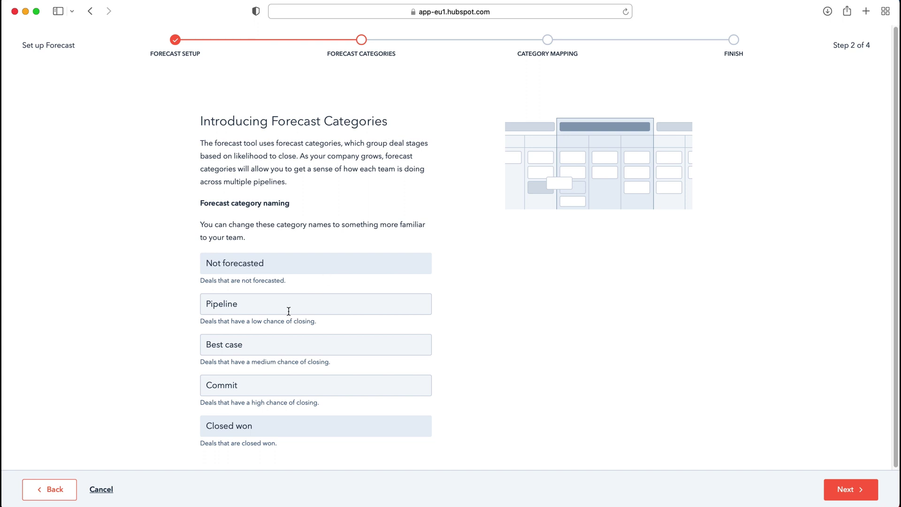
left_click(260, 303)
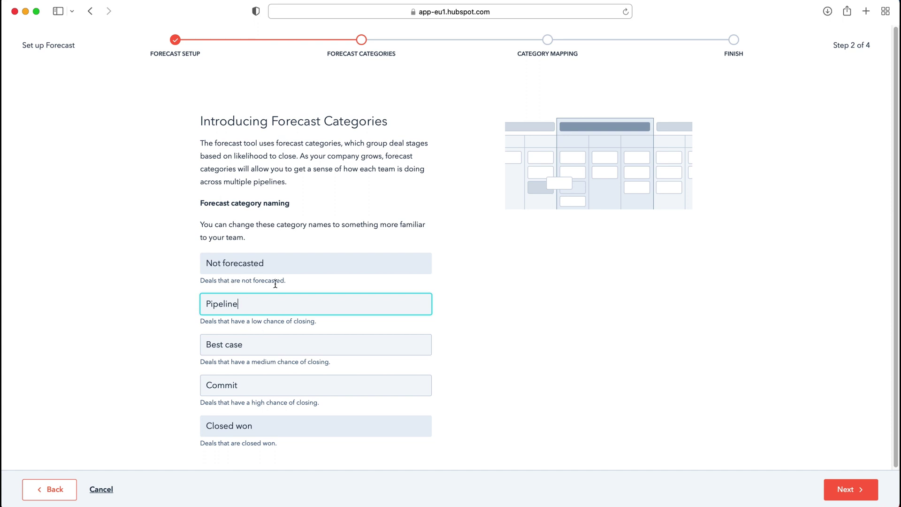
left_click(284, 259)
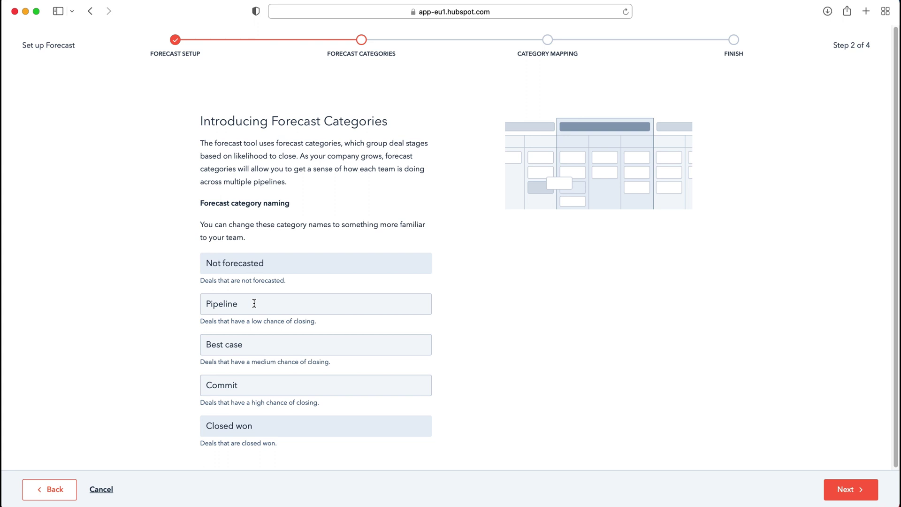
left_click_drag(254, 303, 199, 304)
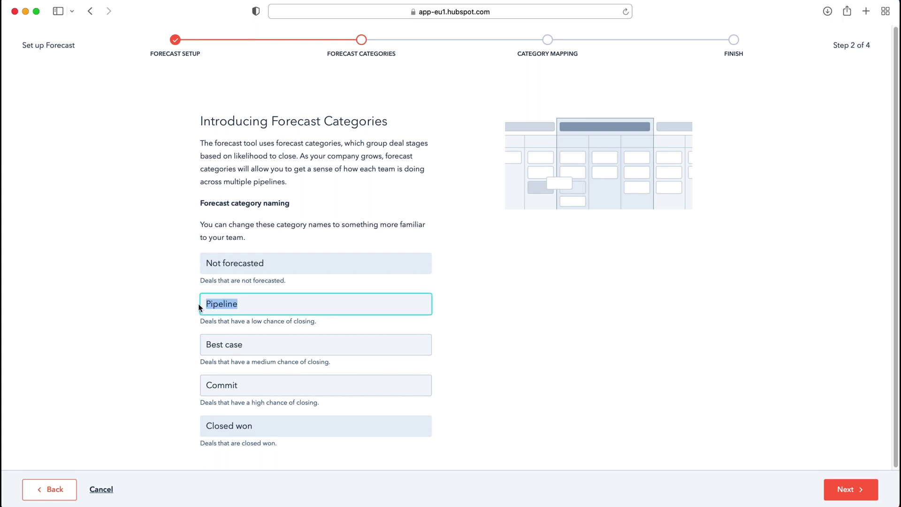
type("Low Chance")
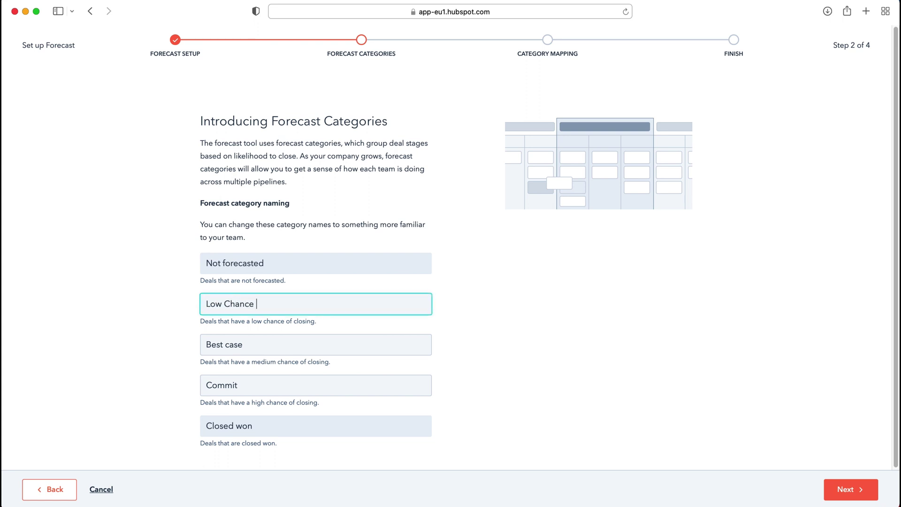
key("Tab")
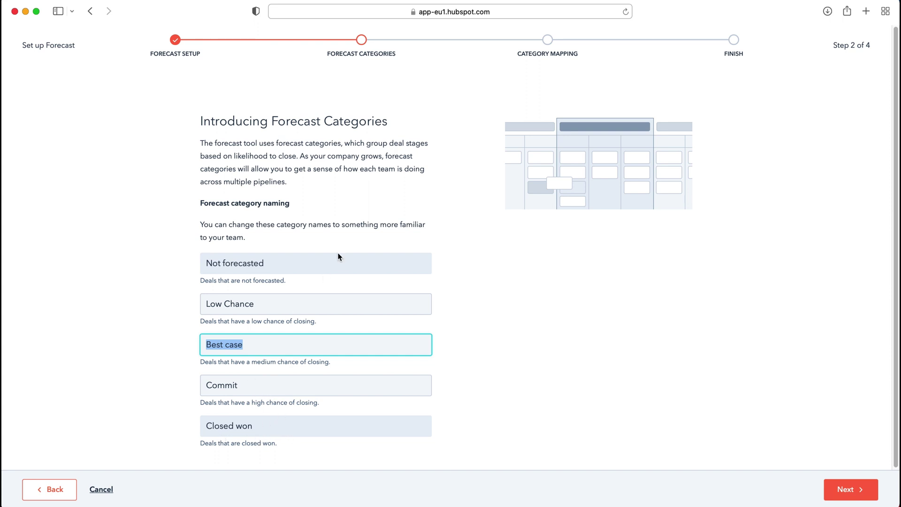
left_click(254, 379)
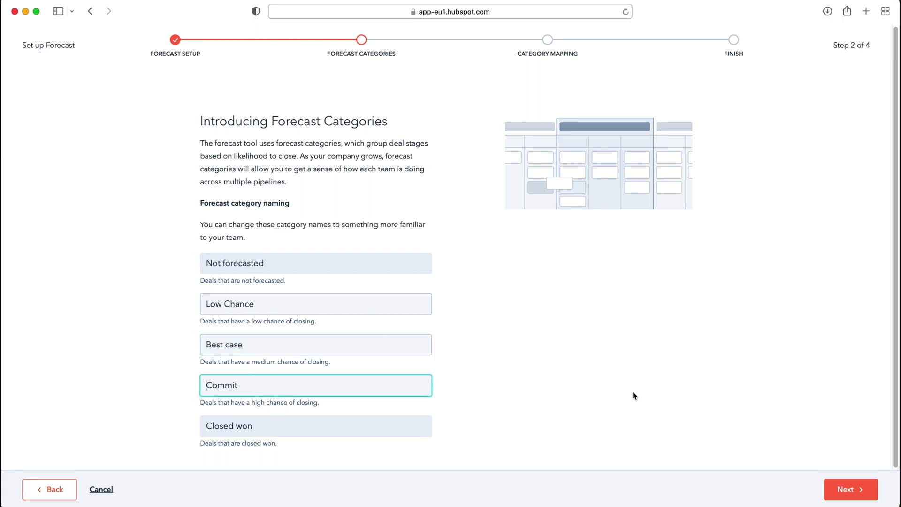
left_click(609, 313)
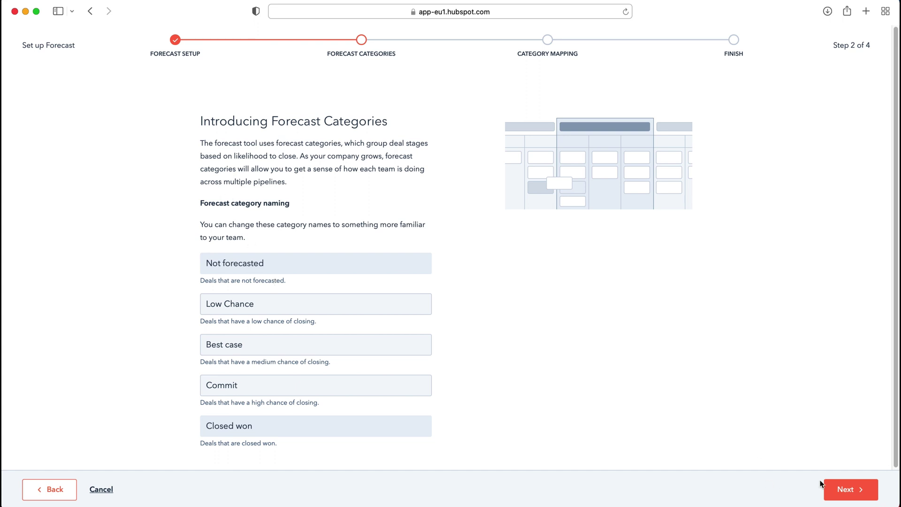
Step: Review Sales Pipeline stages grouped into Not forecasted, Low Chance, Best case, Commit, Closed won
left_click(843, 490)
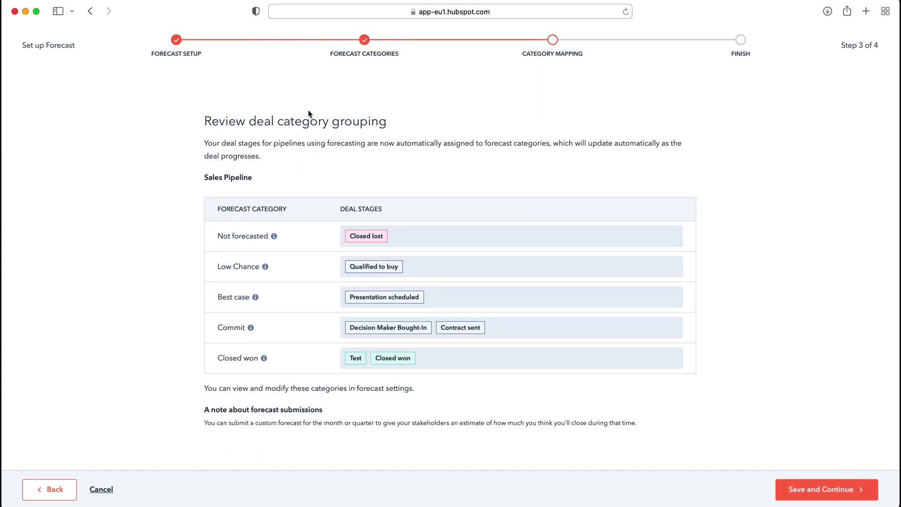
left_click_drag(206, 121, 380, 123)
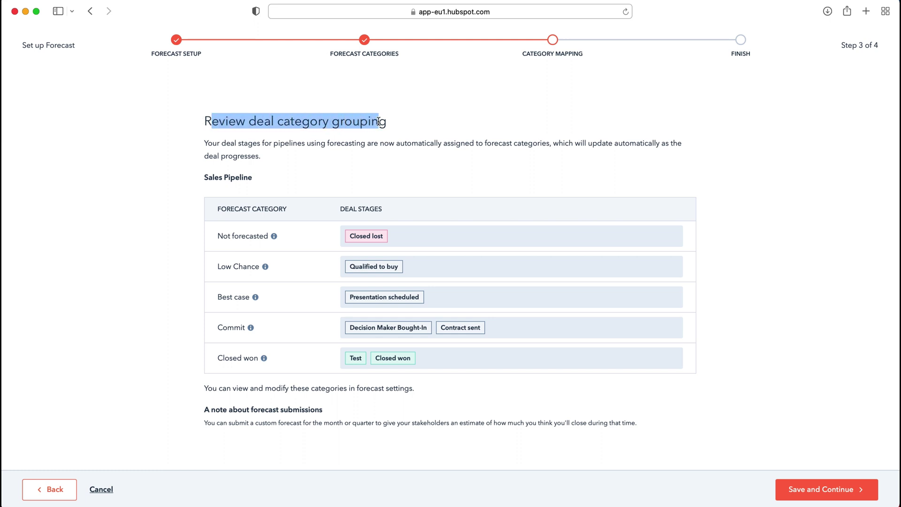
left_click(289, 157)
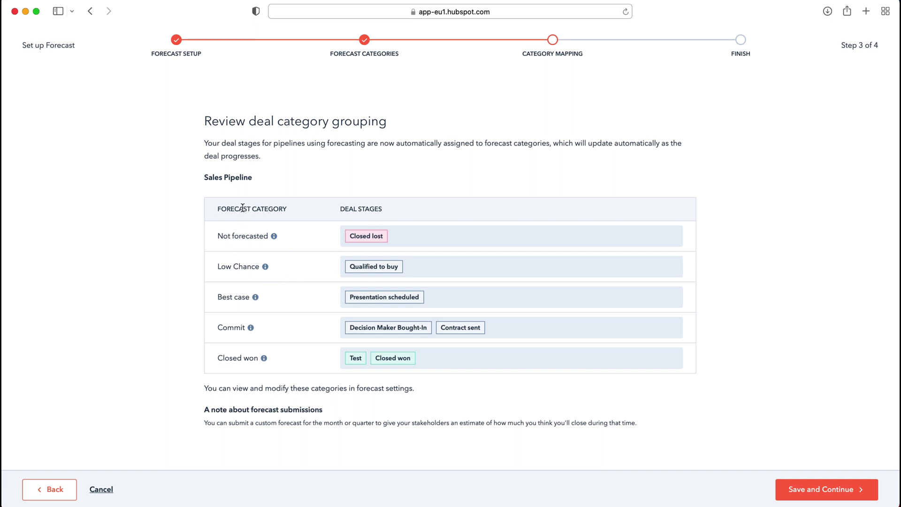
left_click_drag(250, 209, 346, 210)
left_click(341, 209)
left_click(365, 266)
Step: Save the category mapping and complete setup to reach the Forecast page
left_click(824, 490)
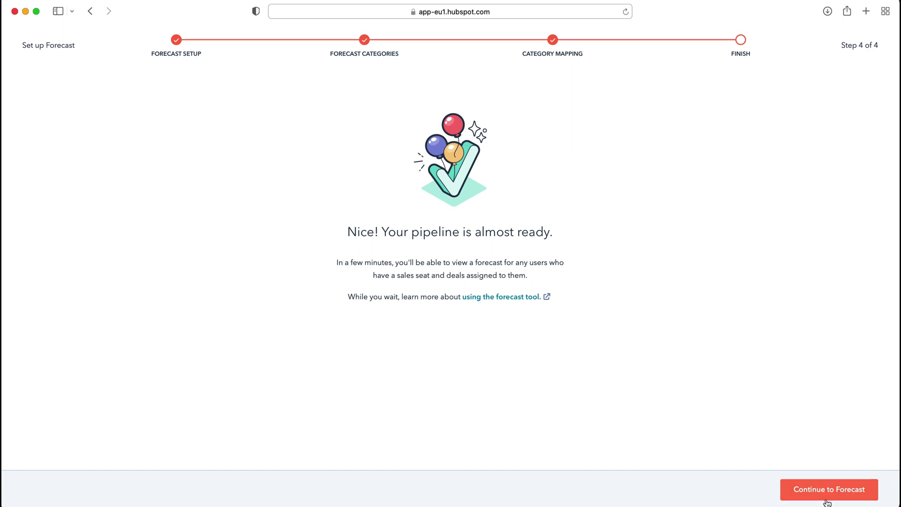
left_click(825, 486)
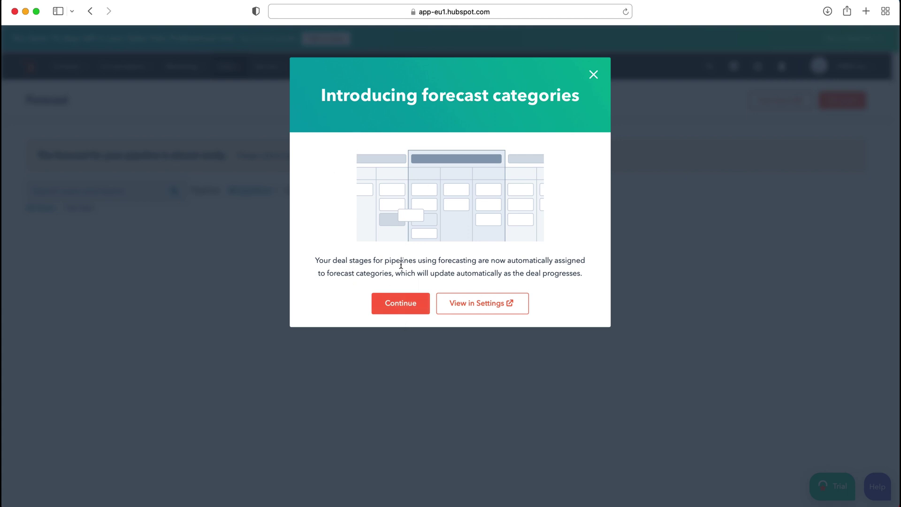
Step: Dismiss the forecast categories introduction and finish the guided feature tour
left_click(420, 301)
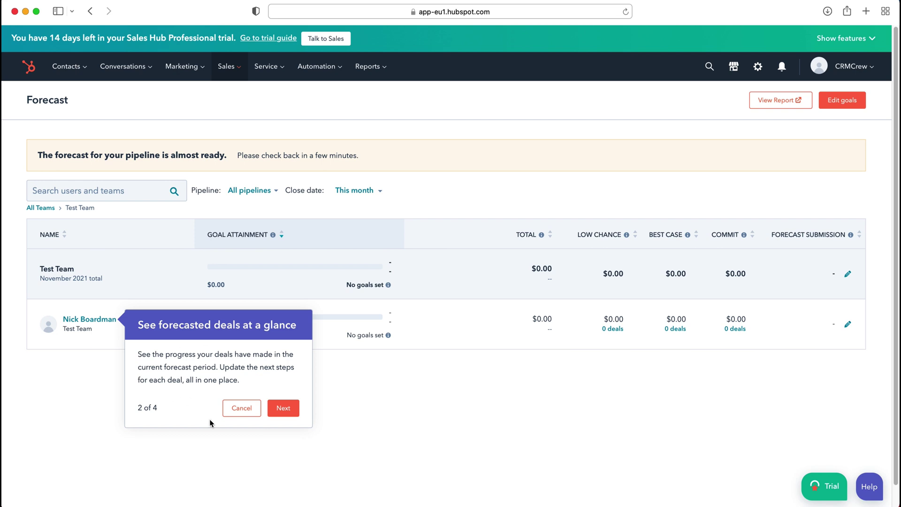
left_click(281, 408)
left_click(735, 398)
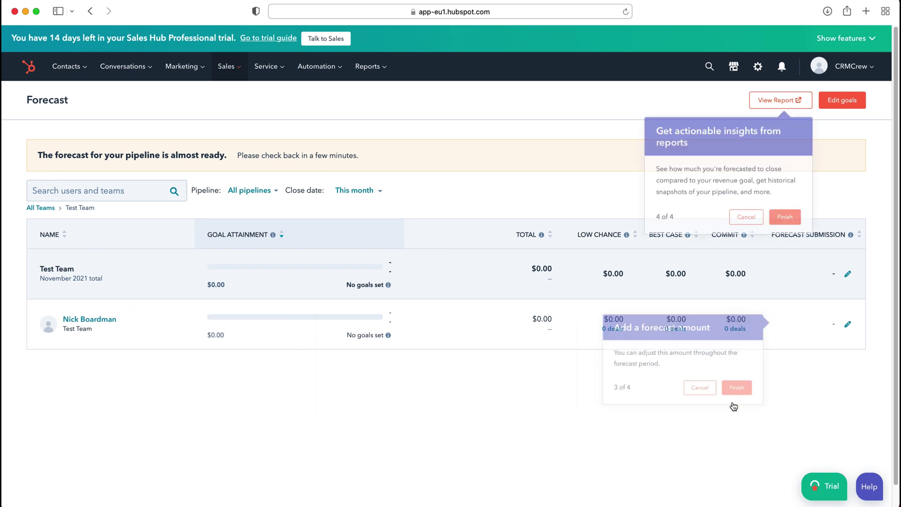
left_click(785, 217)
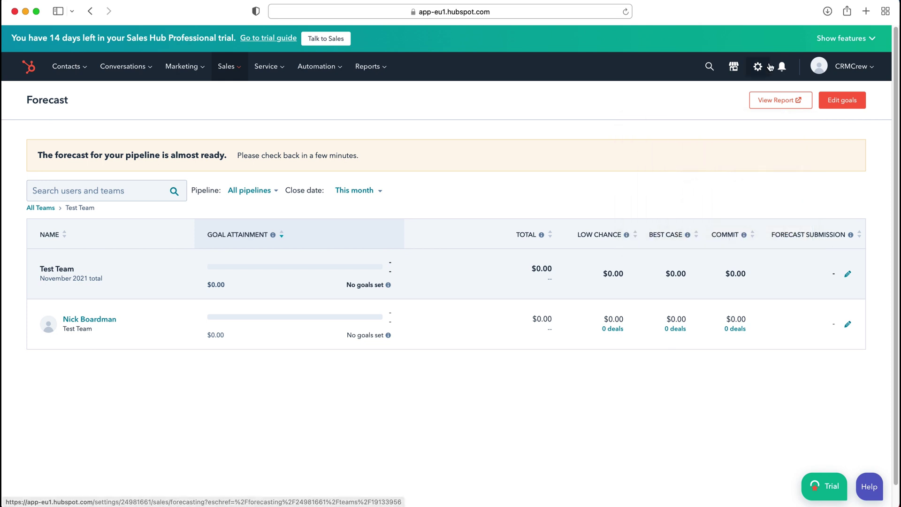
mouse_move(103, 328)
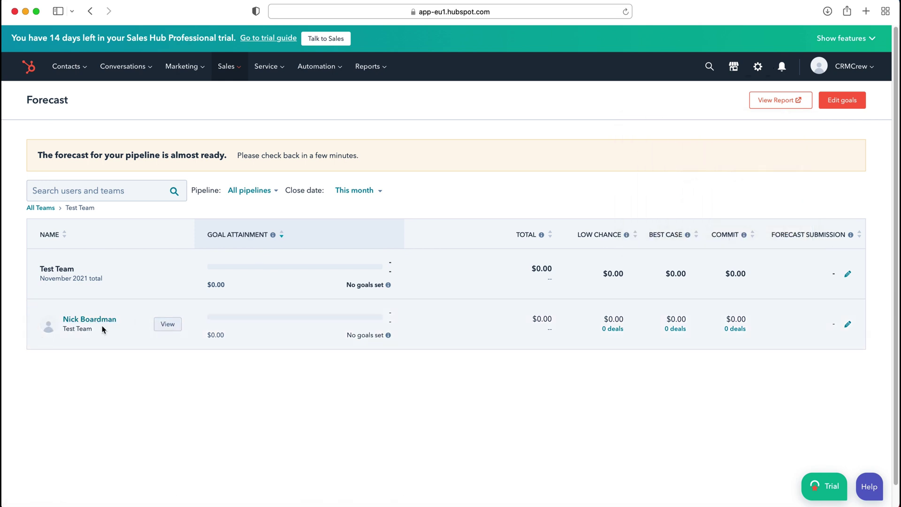
left_click(167, 326)
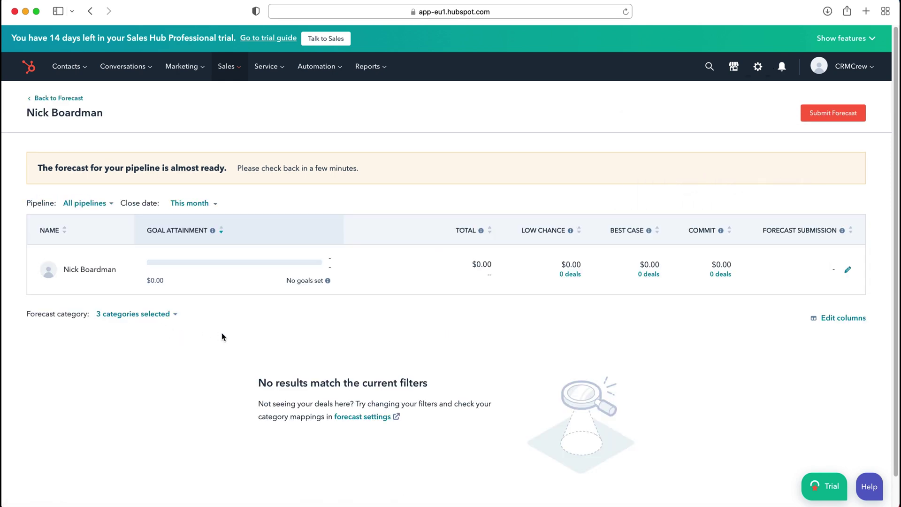
scroll(143, 304, "down", 1)
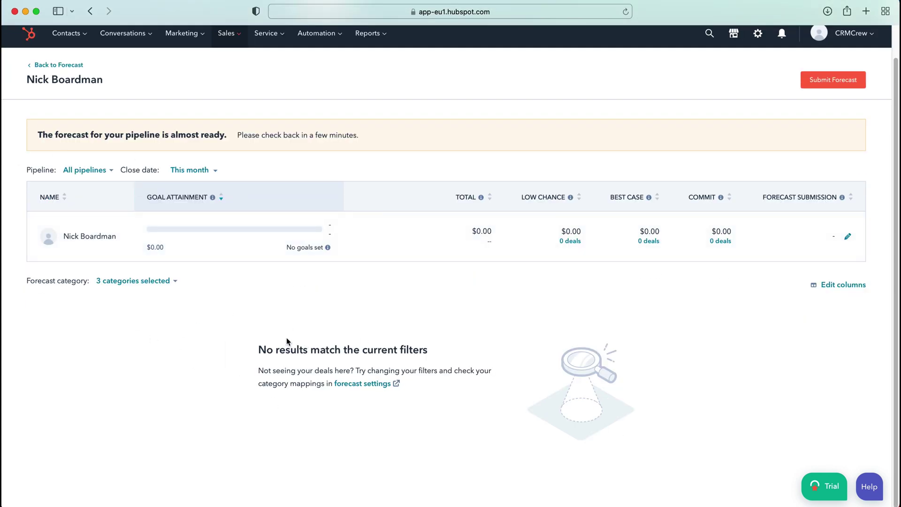
left_click(141, 283)
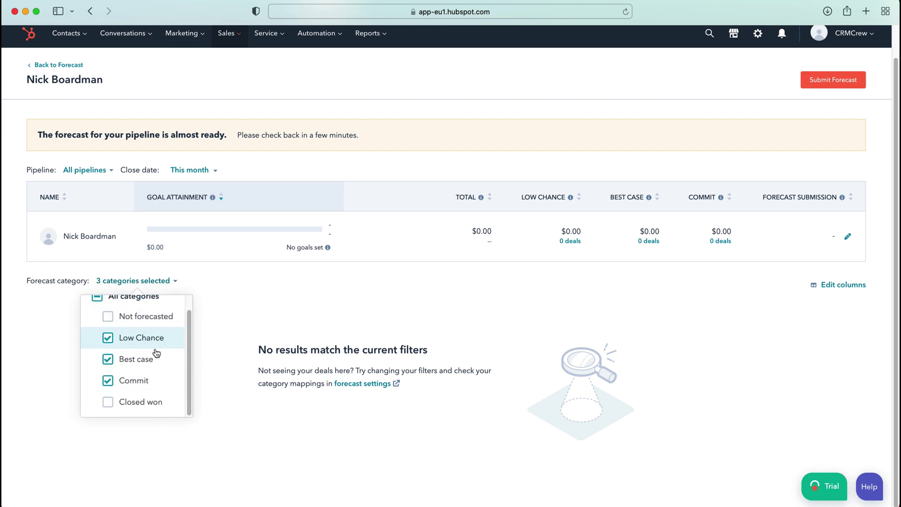
left_click(140, 402)
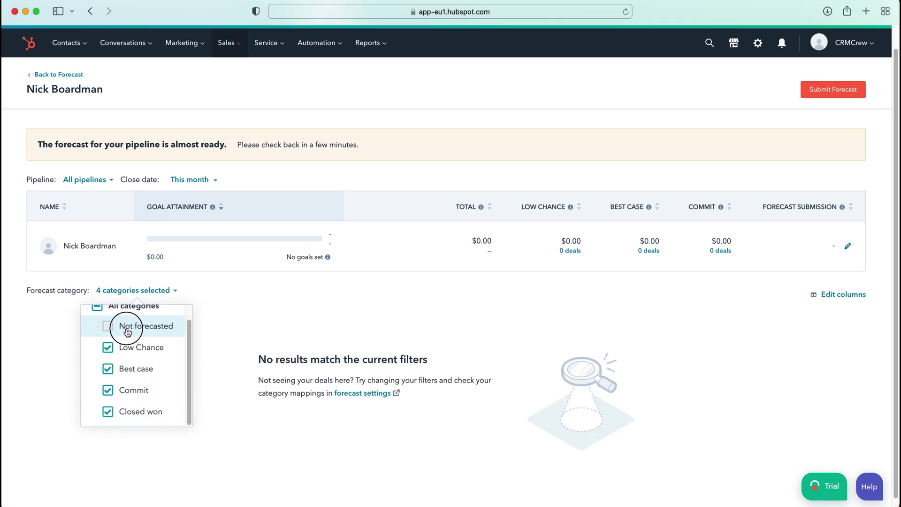
left_click(127, 328)
left_click(310, 328)
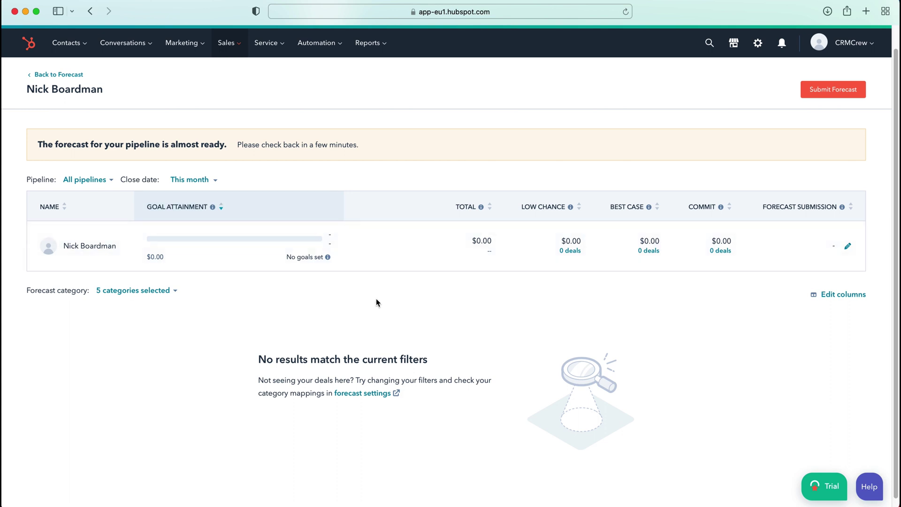
left_click_drag(55, 144, 211, 145)
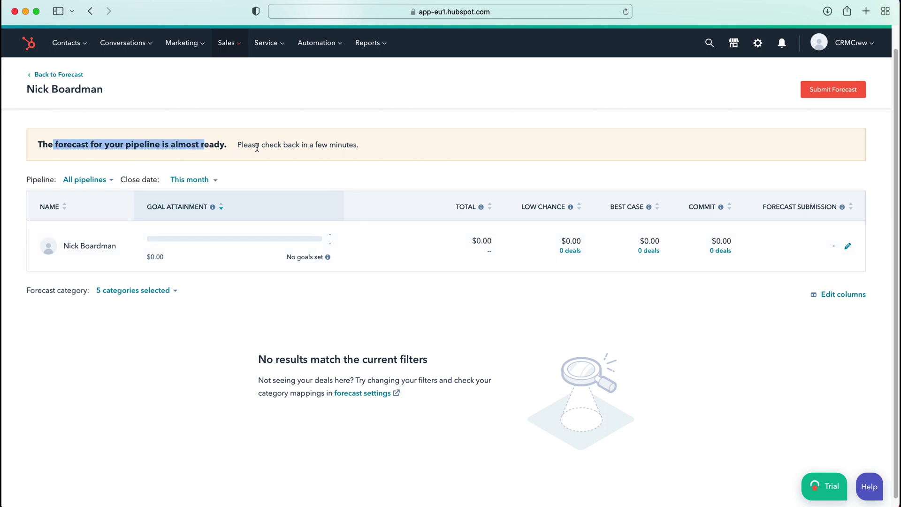
left_click(272, 145)
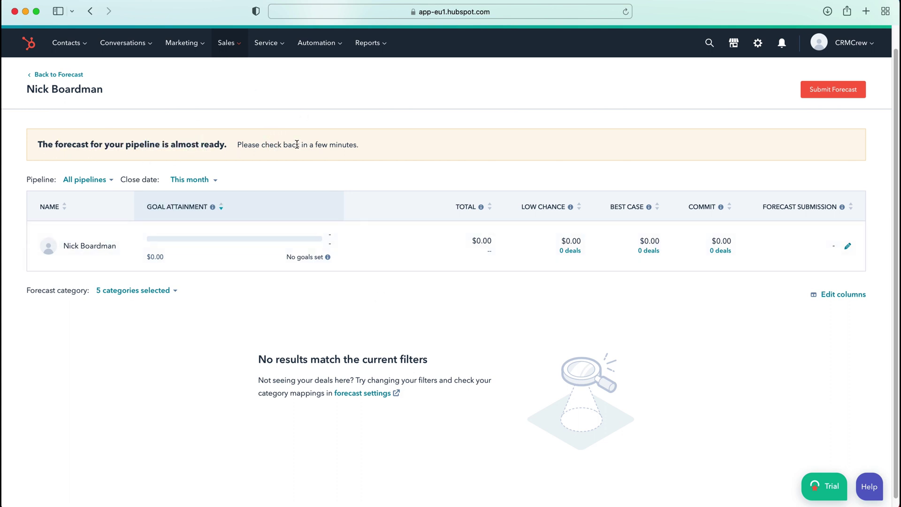
left_click(59, 74)
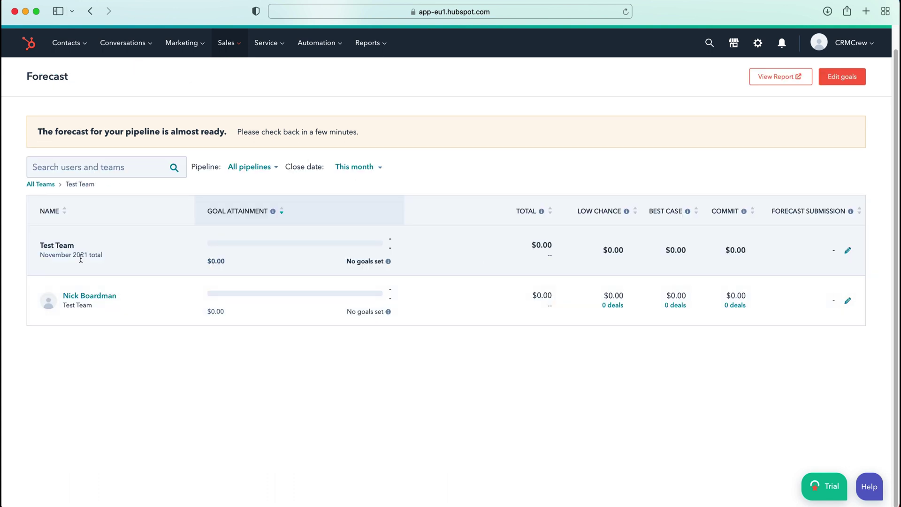
mouse_move(157, 275)
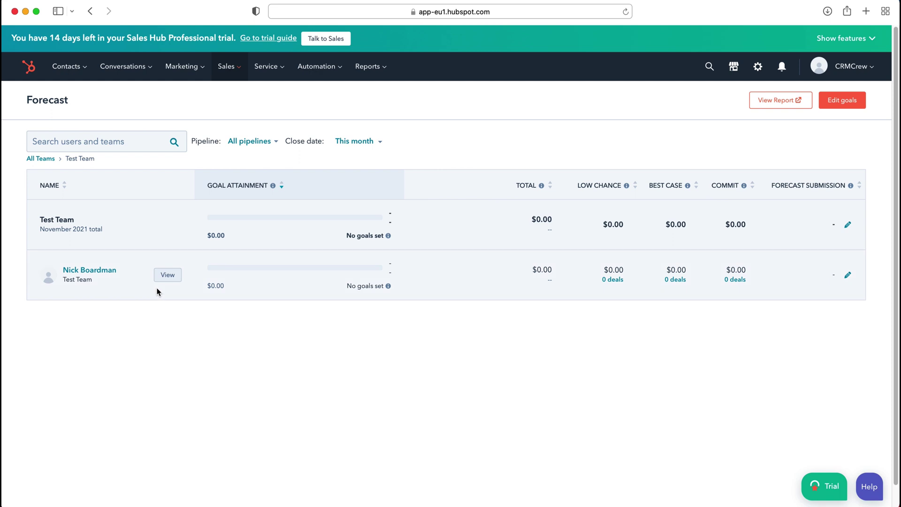
left_click(89, 274)
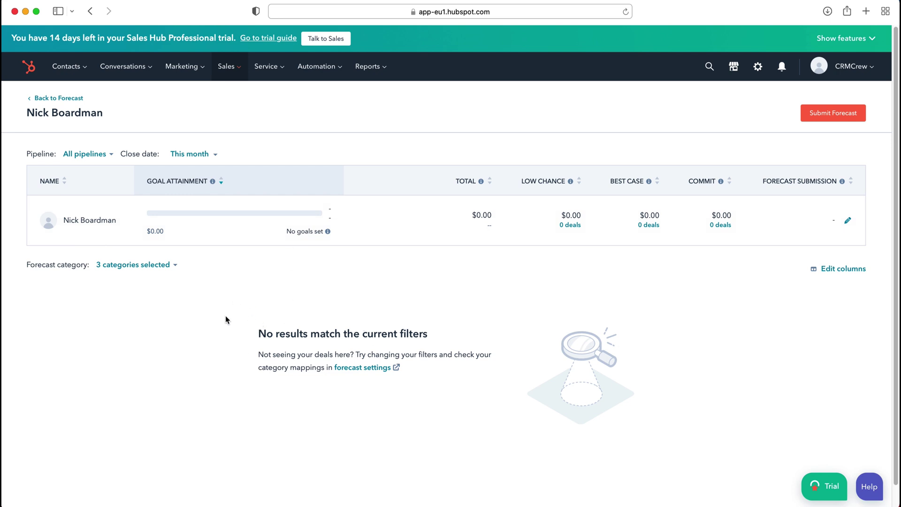
left_click_drag(256, 333, 430, 336)
left_click(151, 255)
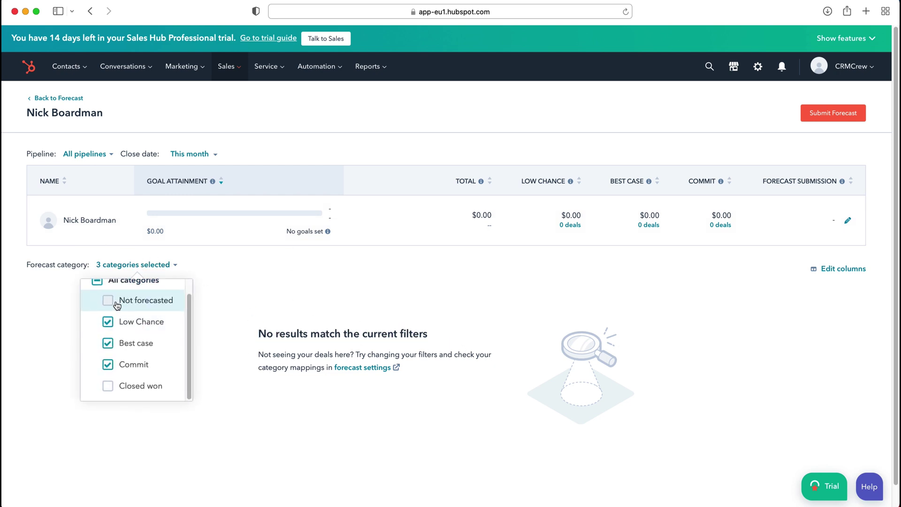
left_click(117, 303)
left_click(111, 386)
left_click(261, 271)
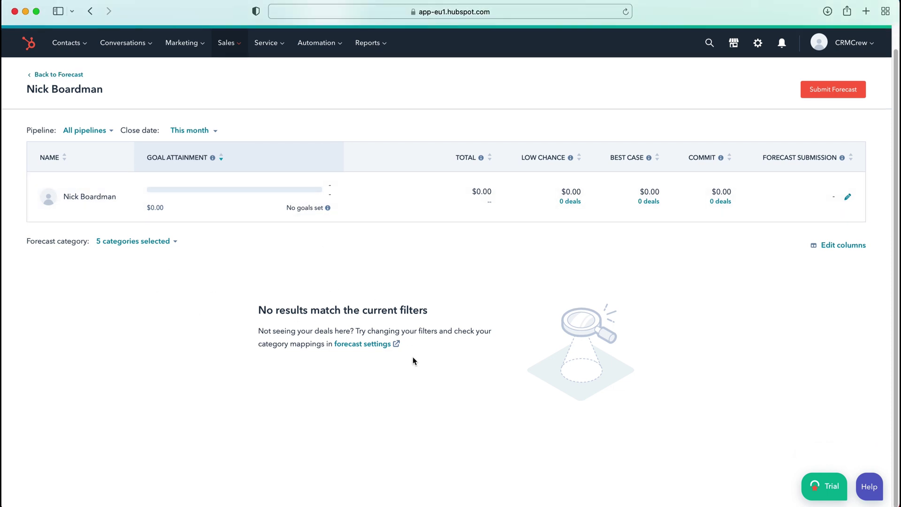
left_click(59, 99)
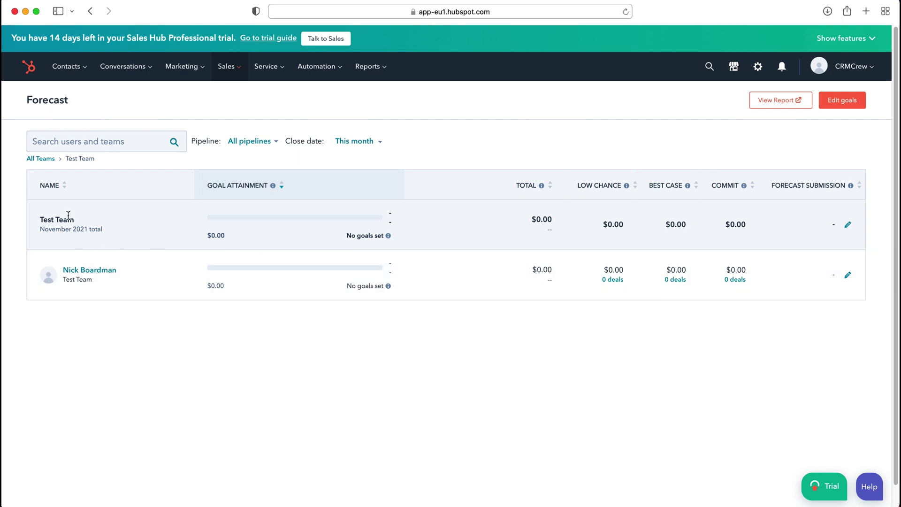
Step: Clear the Test Team highlight and focus the users and teams search box
left_click_drag(74, 219, 35, 215)
left_click(83, 227)
left_click(74, 142)
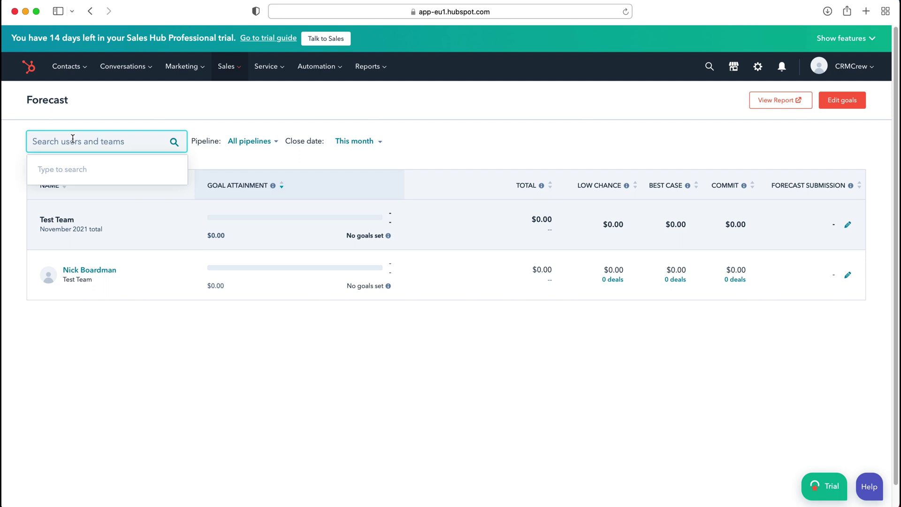